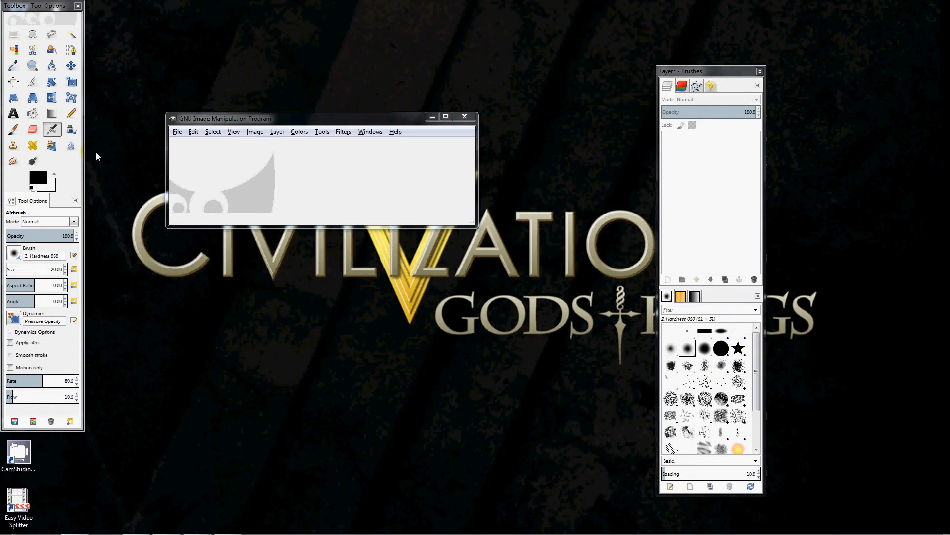
Step: Create a new image 64 pixels wide and 64 pixels high
left_click(181, 135)
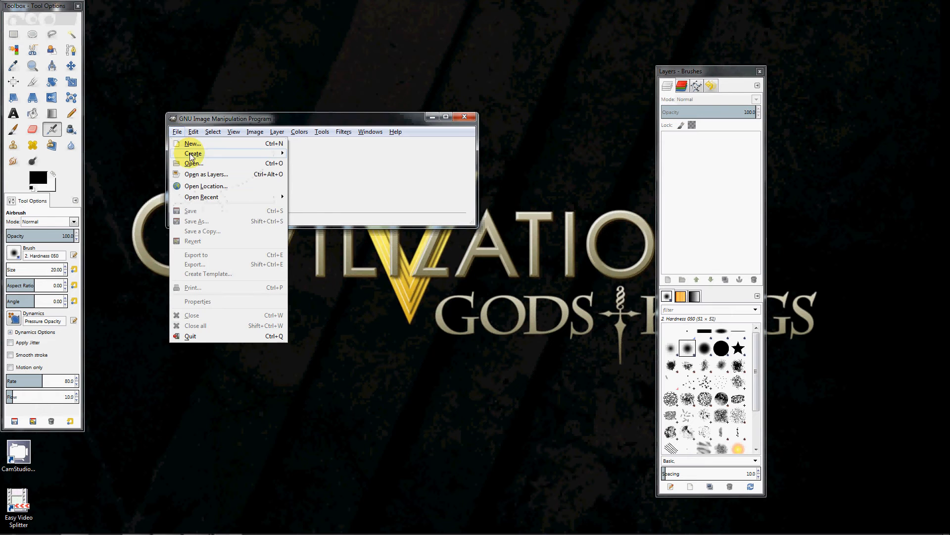
left_click(198, 147)
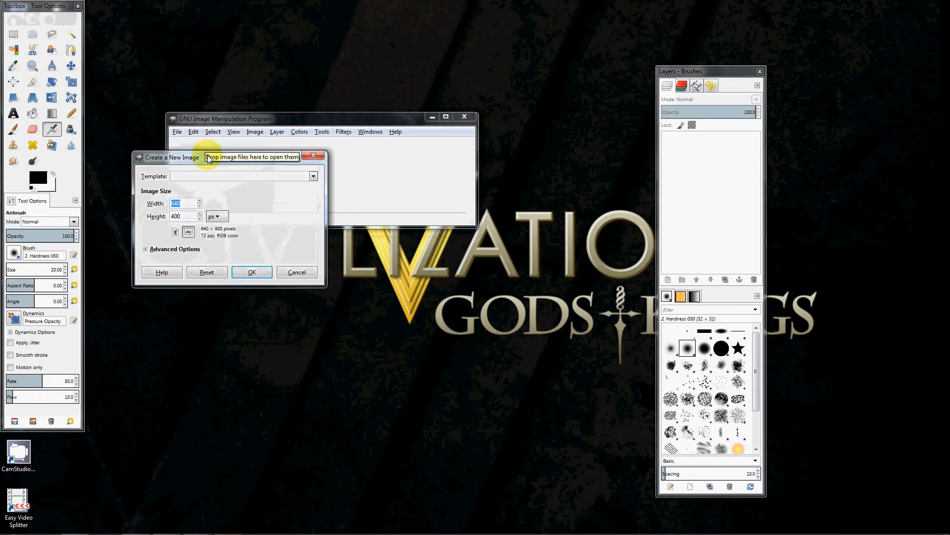
type("64")
key("Tab")
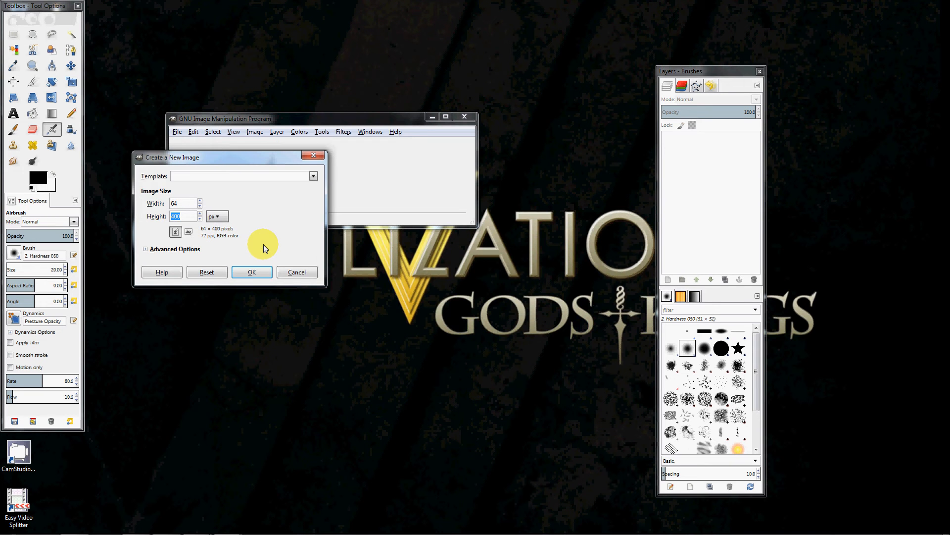
type("64")
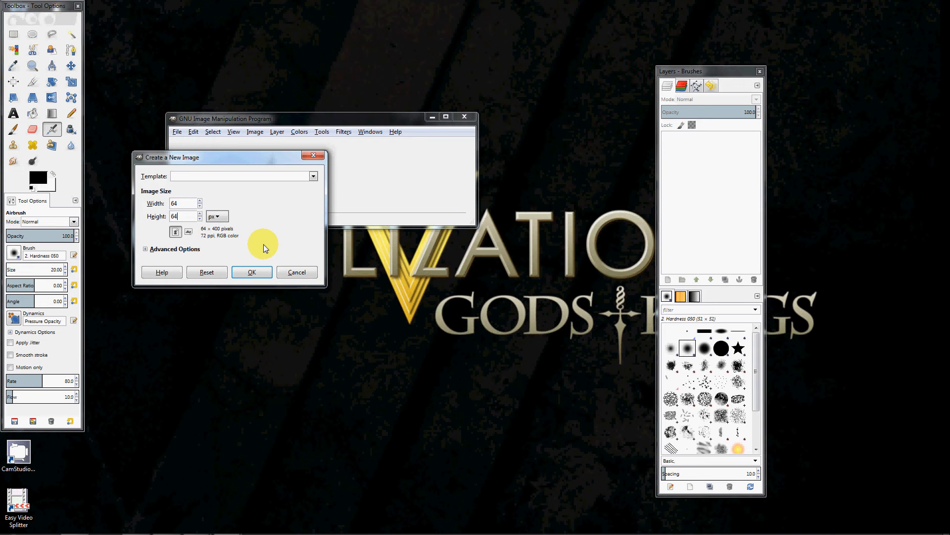
left_click(252, 274)
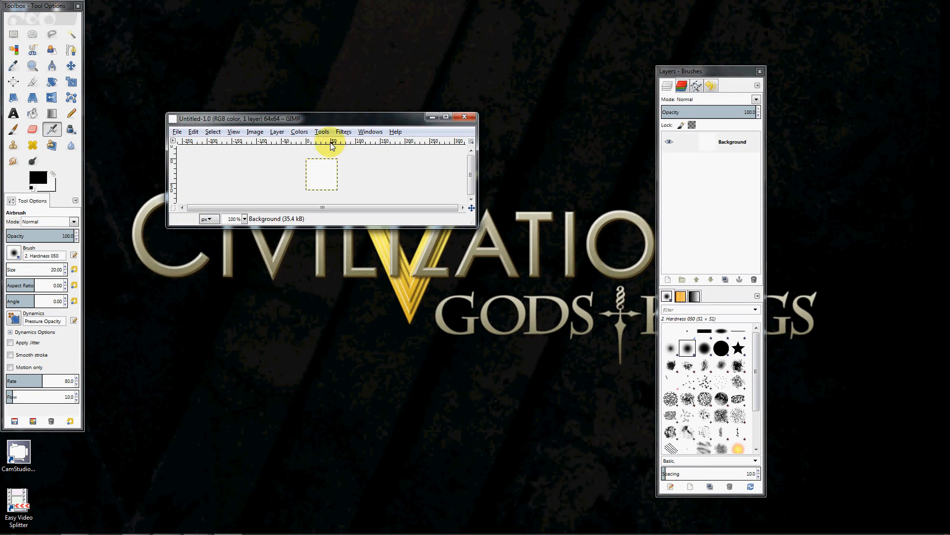
left_click(234, 131)
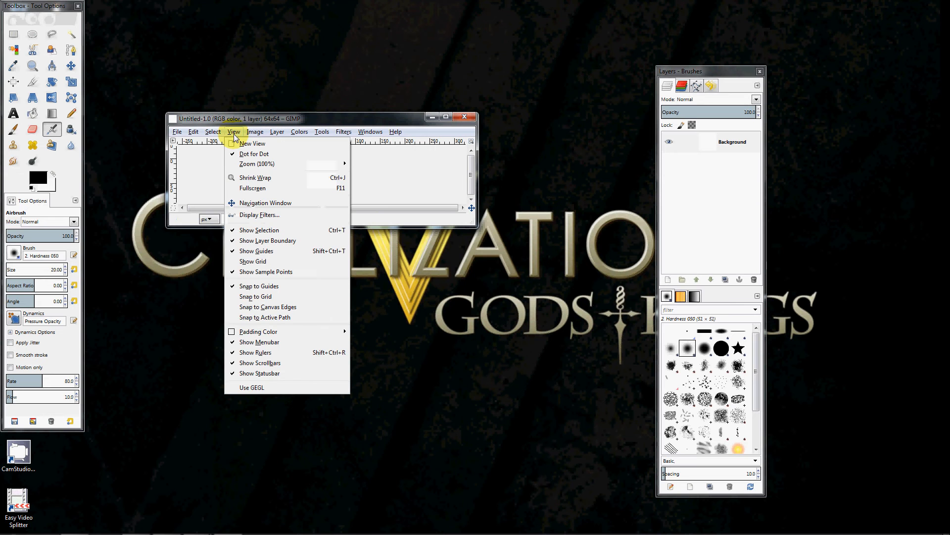
mouse_move(250, 163)
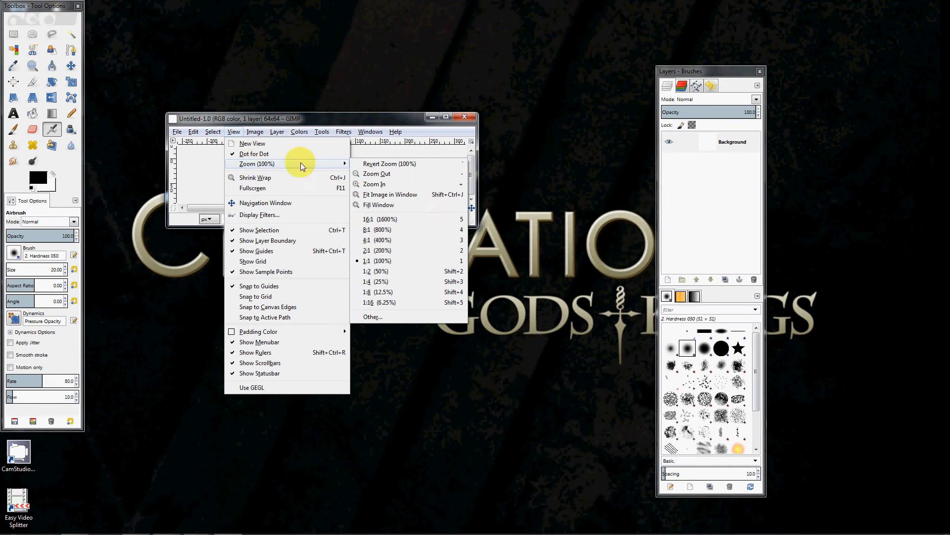
left_click(498, 216)
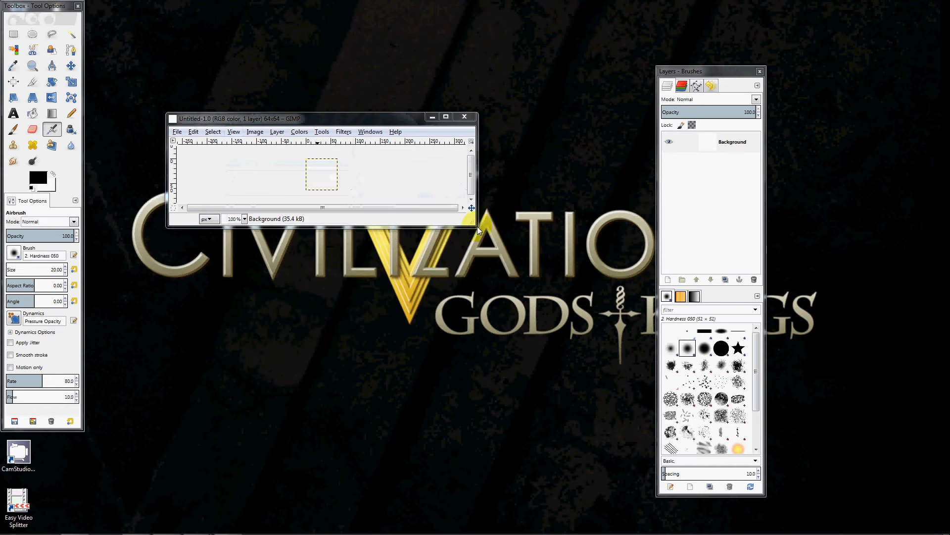
Step: Enlarge the image window and zoom the canvas with Fit Image in Window
left_click_drag(474, 227, 577, 403)
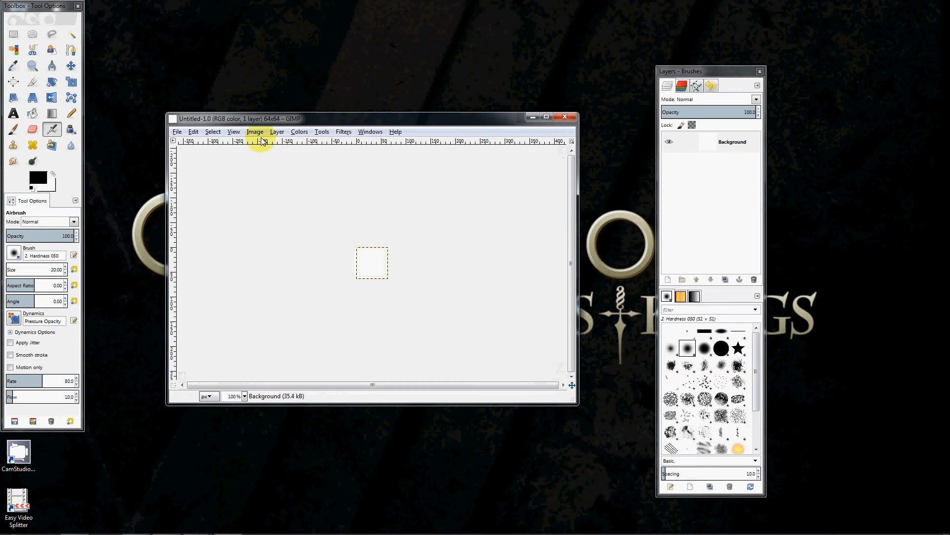
left_click(233, 133)
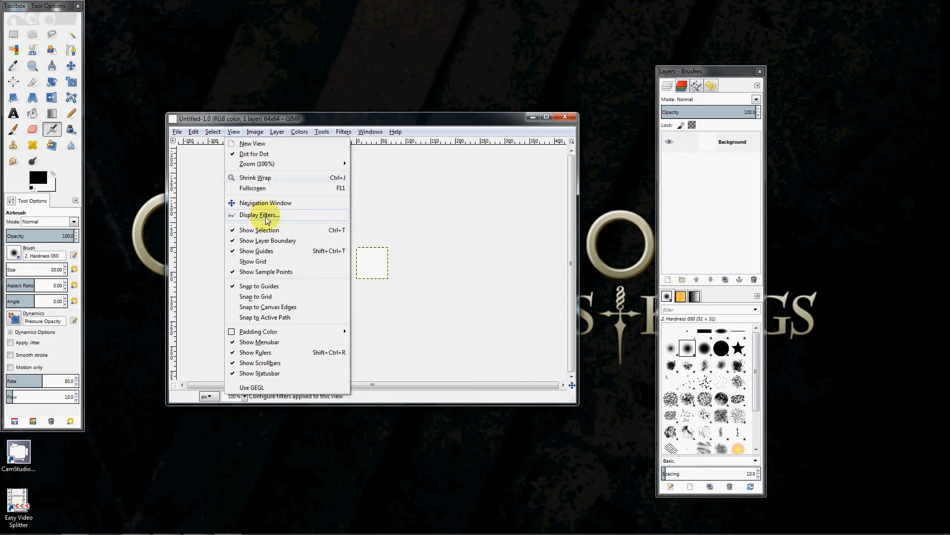
mouse_move(317, 165)
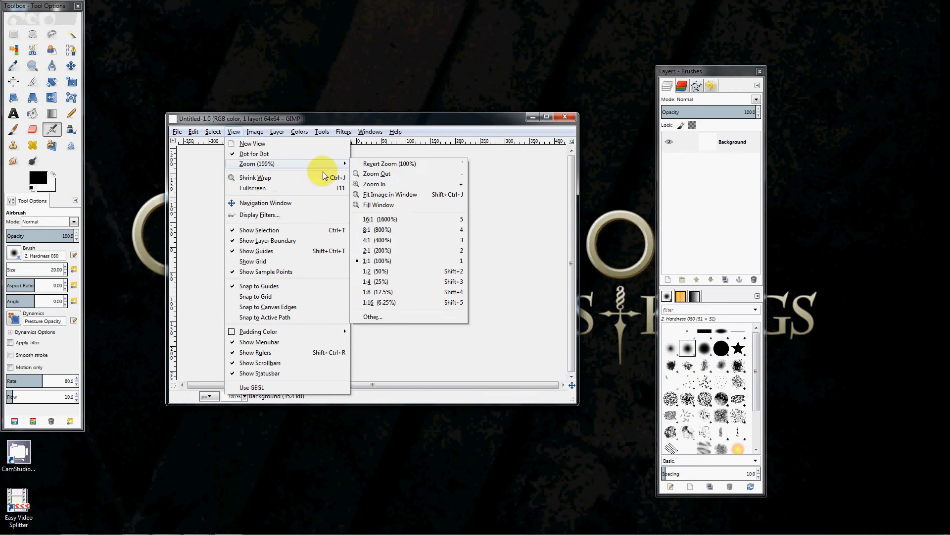
left_click(400, 197)
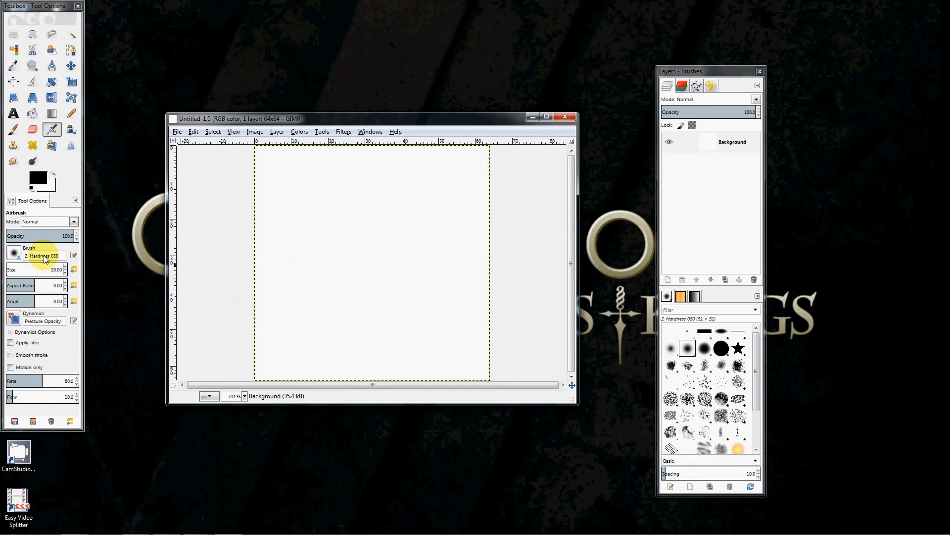
Step: Set up the Pencil tool with a brush size of 3 and a red foreground color
left_click(56, 271)
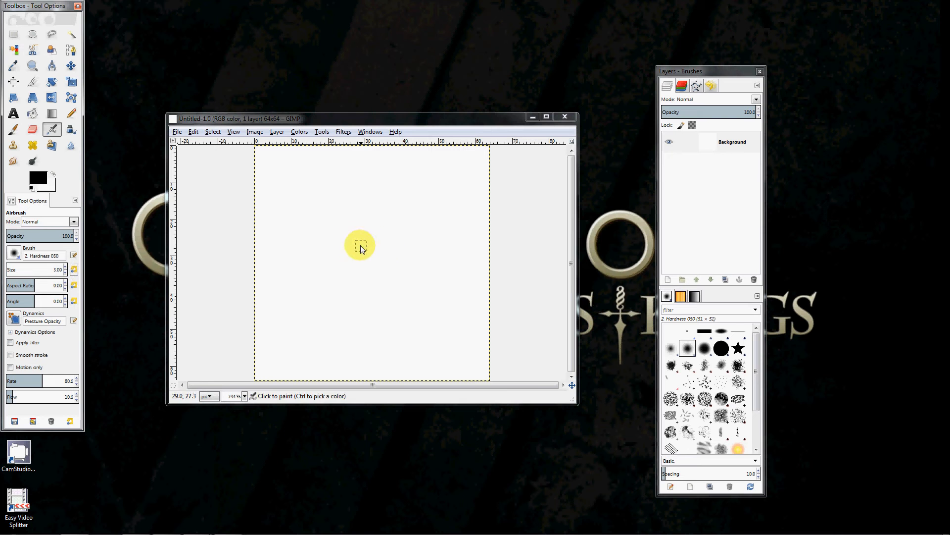
left_click(72, 114)
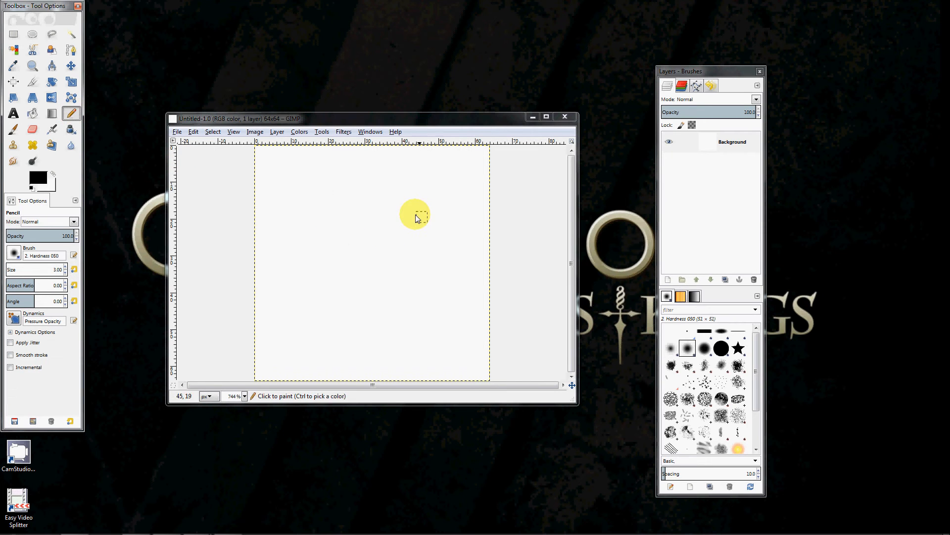
left_click(37, 182)
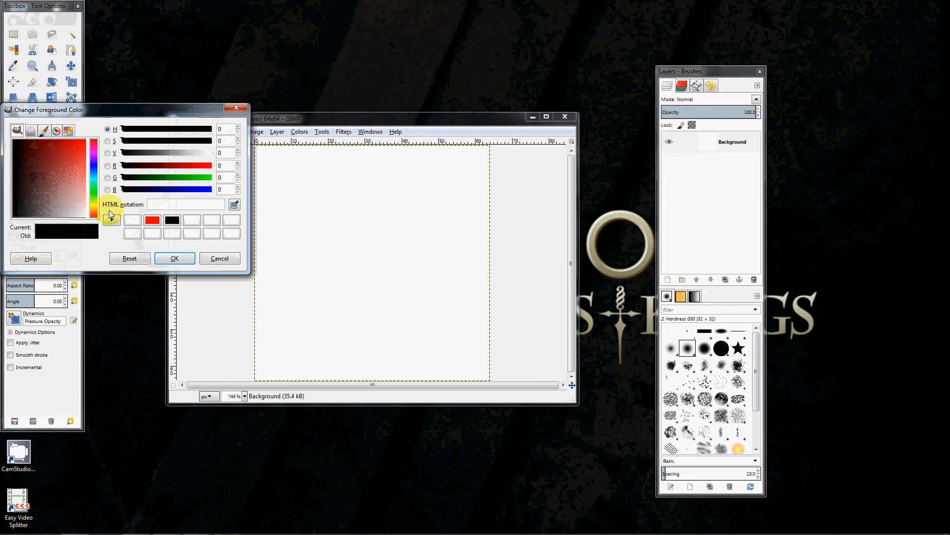
left_click(152, 220)
left_click(182, 258)
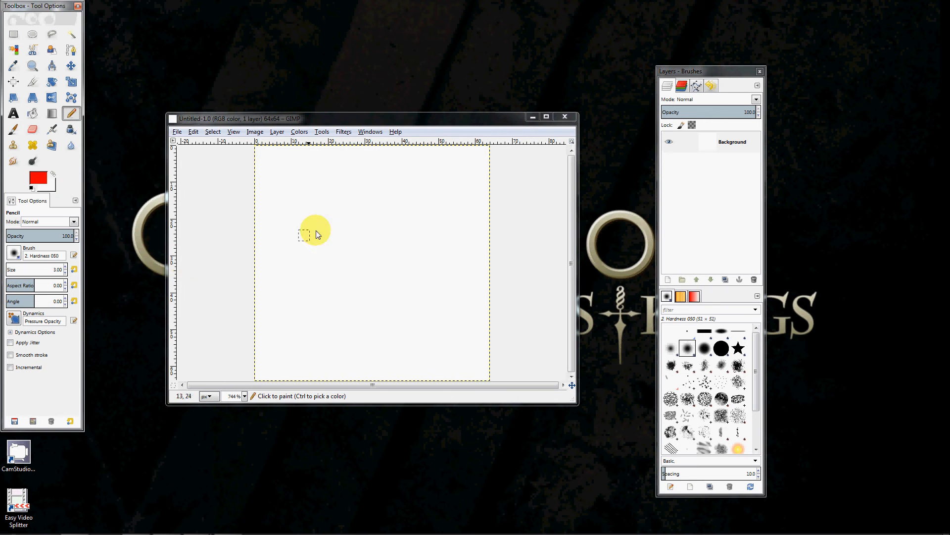
Step: Draw a red smiley face on the canvas with two curved eyes, a short nose and a thick smiling mouth
mouse_move(286, 179)
left_mouse_down()
mouse_move(322, 192)
mouse_move(325, 179)
left_mouse_up()
left_click(392, 192)
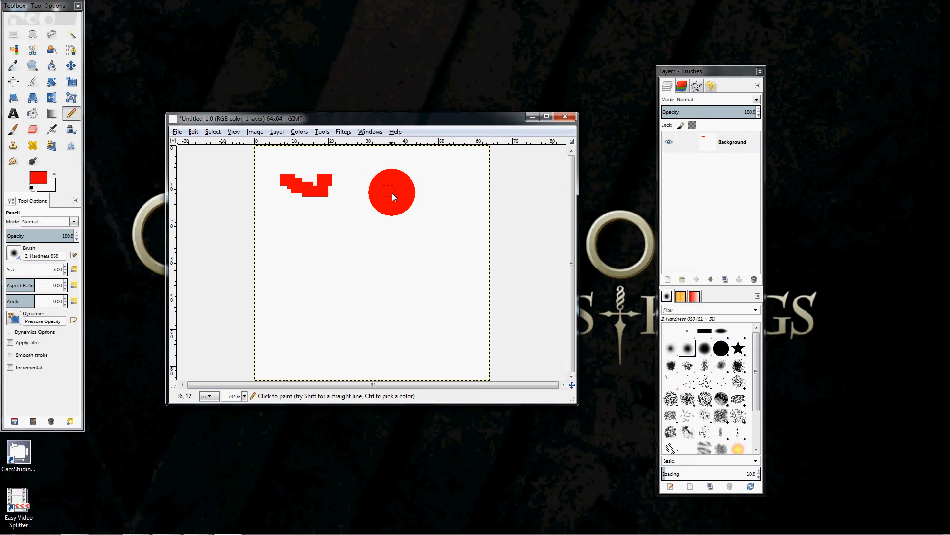
left_click_drag(435, 188, 447, 186)
left_click_drag(345, 232, 387, 247)
left_click(286, 296)
mouse_move(286, 296)
left_mouse_down()
mouse_move(388, 345)
mouse_move(437, 316)
mouse_move(439, 292)
mouse_move(434, 321)
mouse_move(404, 332)
mouse_move(291, 299)
mouse_move(286, 273)
mouse_move(330, 326)
mouse_move(419, 335)
mouse_move(436, 300)
mouse_move(429, 291)
mouse_move(442, 307)
mouse_move(437, 321)
mouse_move(375, 334)
mouse_move(318, 322)
mouse_move(292, 283)
left_mouse_up()
mouse_move(411, 340)
left_mouse_down()
mouse_move(432, 332)
mouse_move(433, 278)
mouse_move(447, 319)
mouse_move(435, 293)
left_mouse_up()
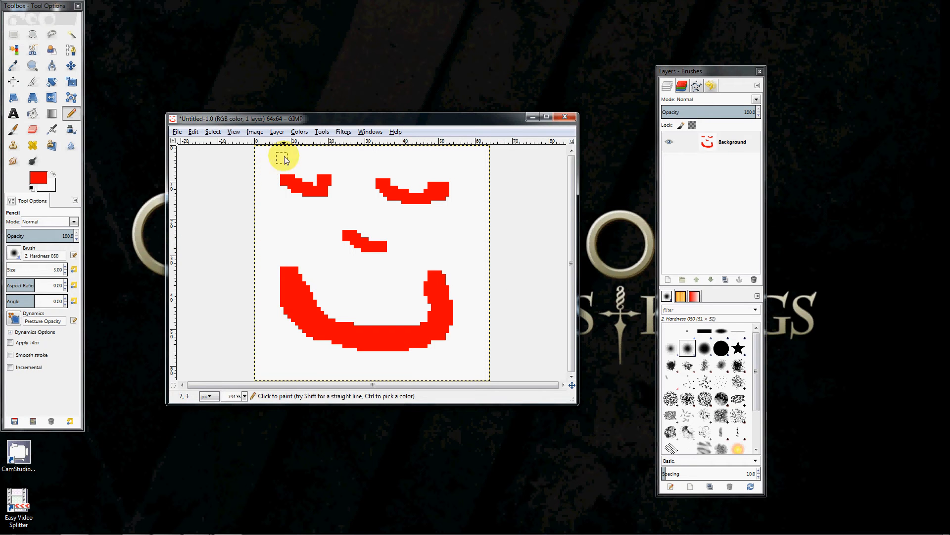
Step: Add an alpha channel to the Background layer
left_click(276, 132)
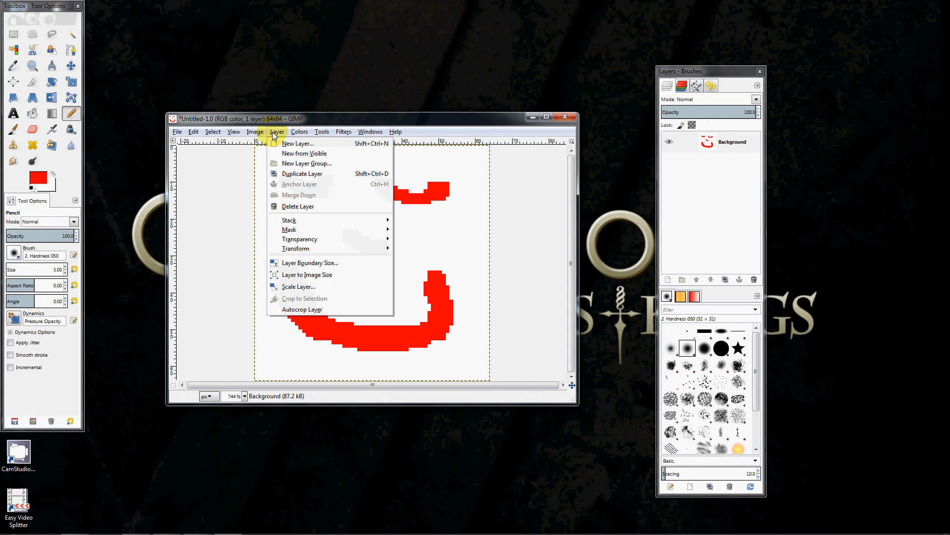
mouse_move(336, 239)
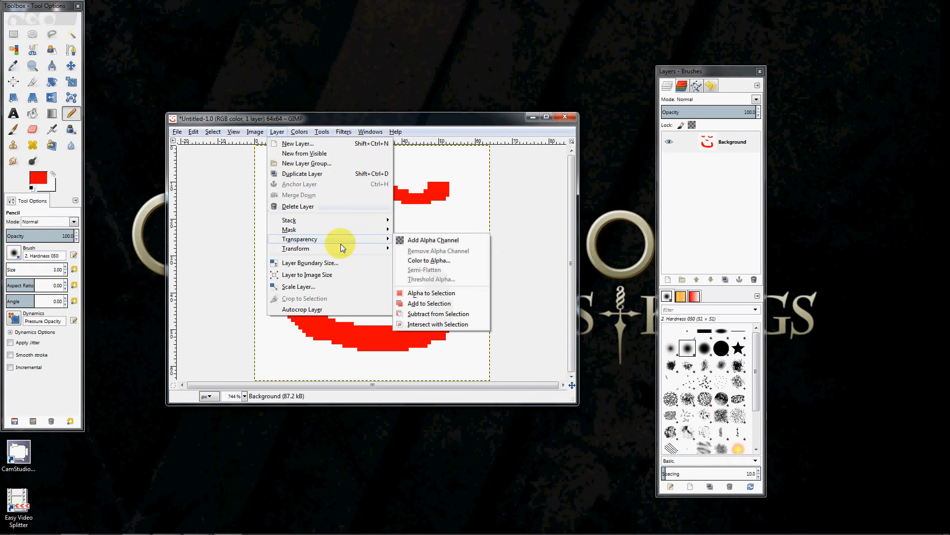
left_click(422, 242)
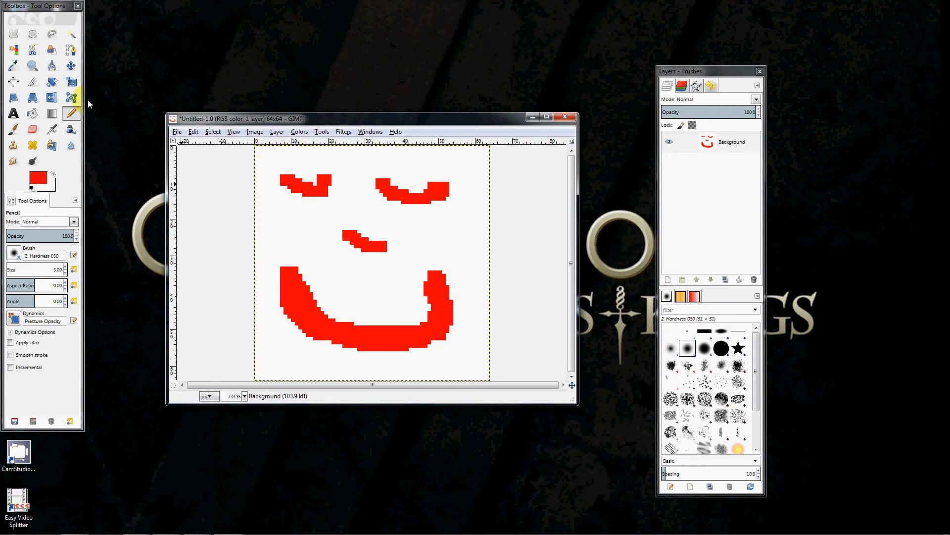
Step: Select the white area around the face with Fuzzy Select and delete it to make the background transparent
left_click(71, 36)
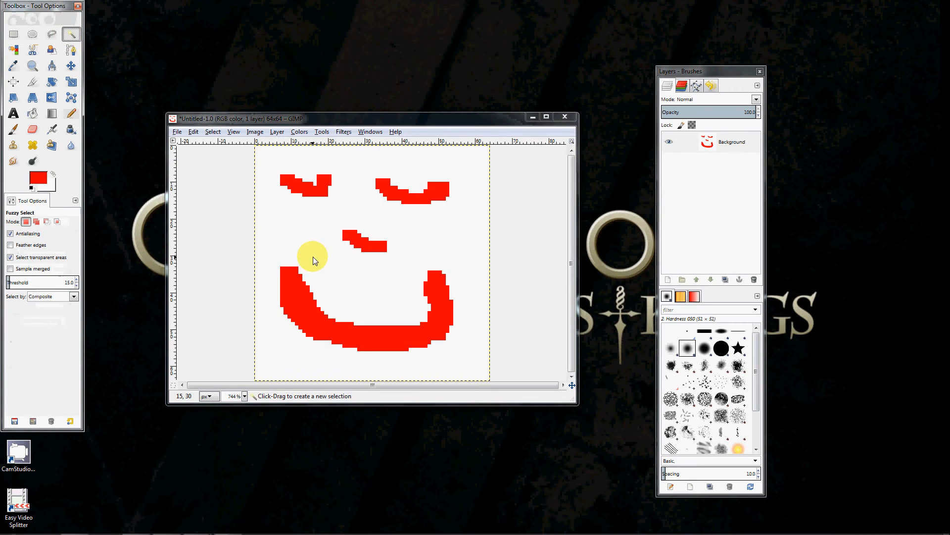
left_click(310, 239)
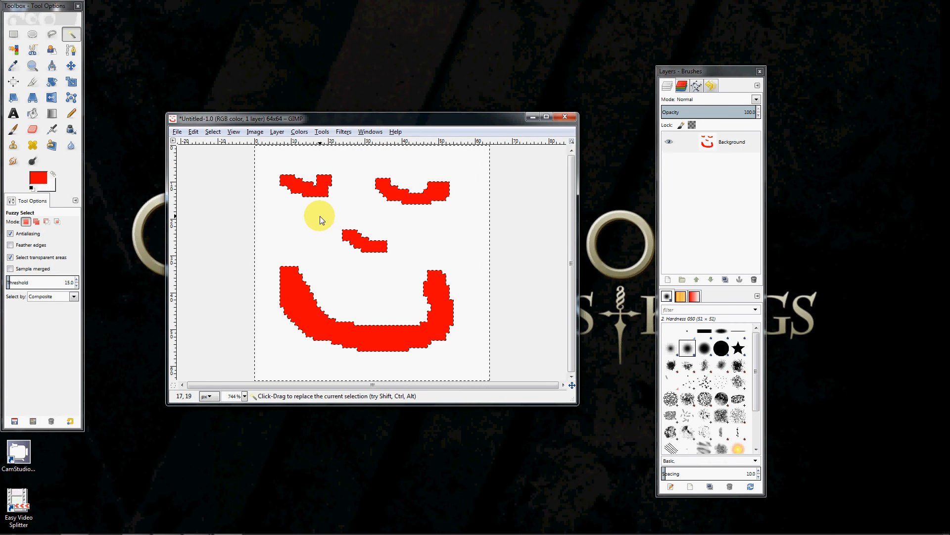
key("Delete")
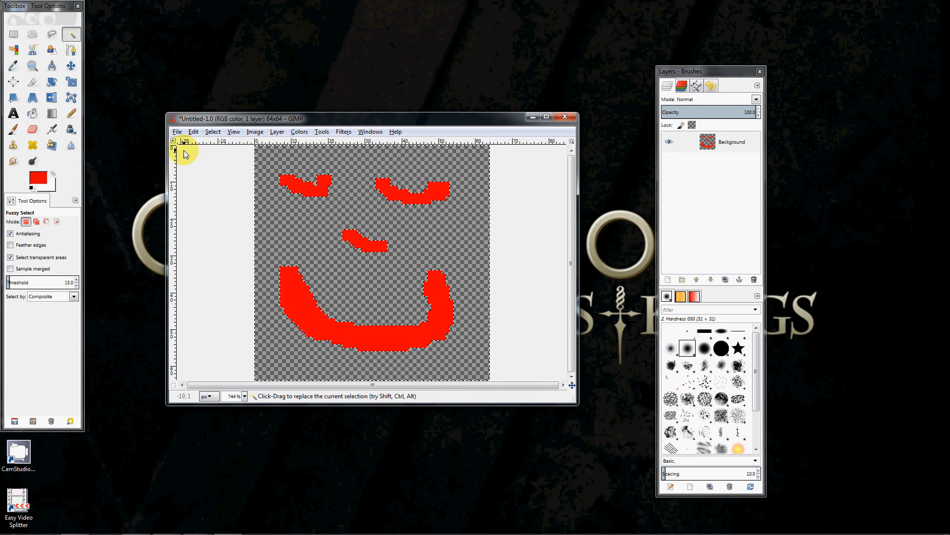
Step: Export the image to the Documents folder as smiley.png with Save background color turned off
left_click(177, 133)
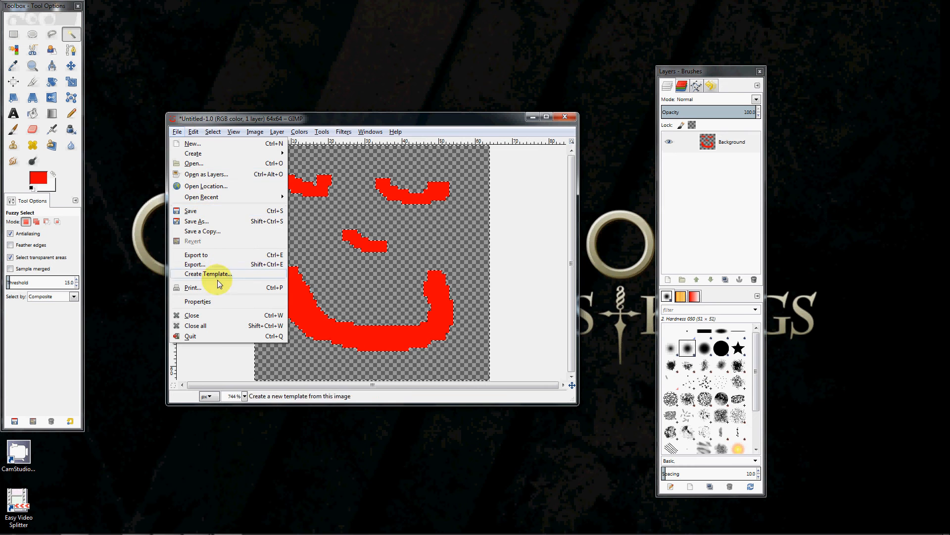
left_click(209, 266)
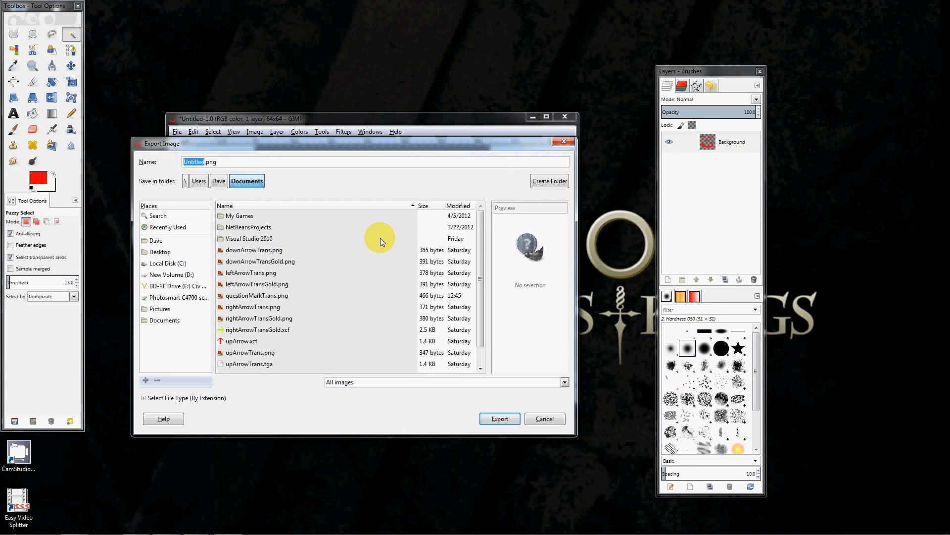
type("smiley")
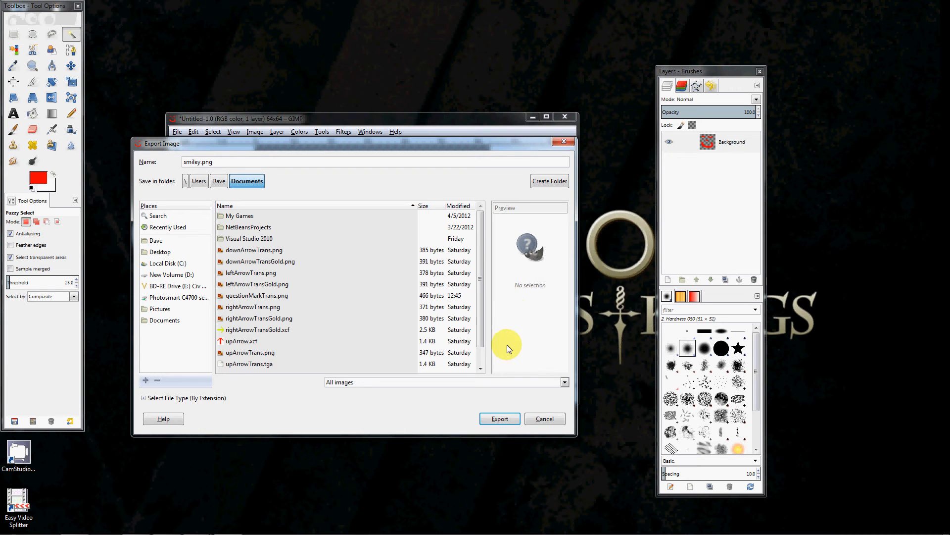
left_click(500, 418)
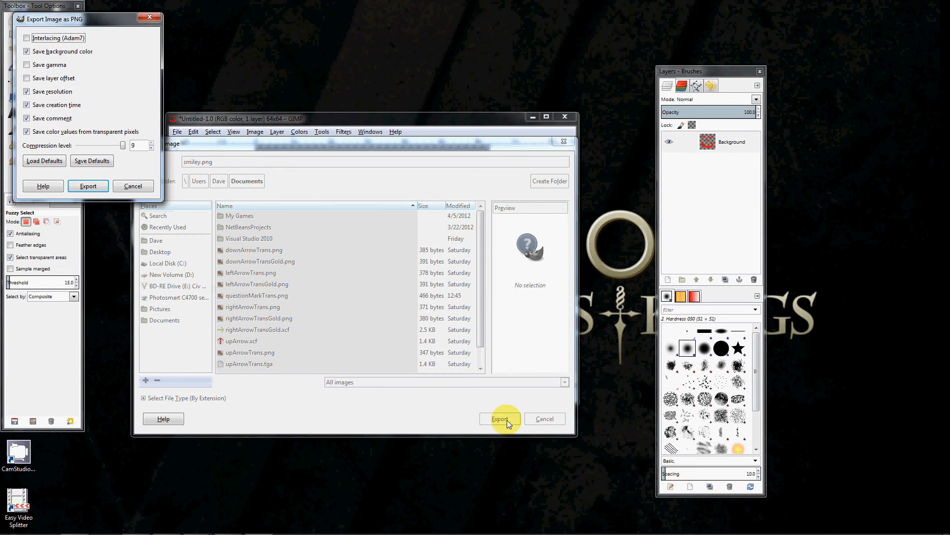
left_click(28, 52)
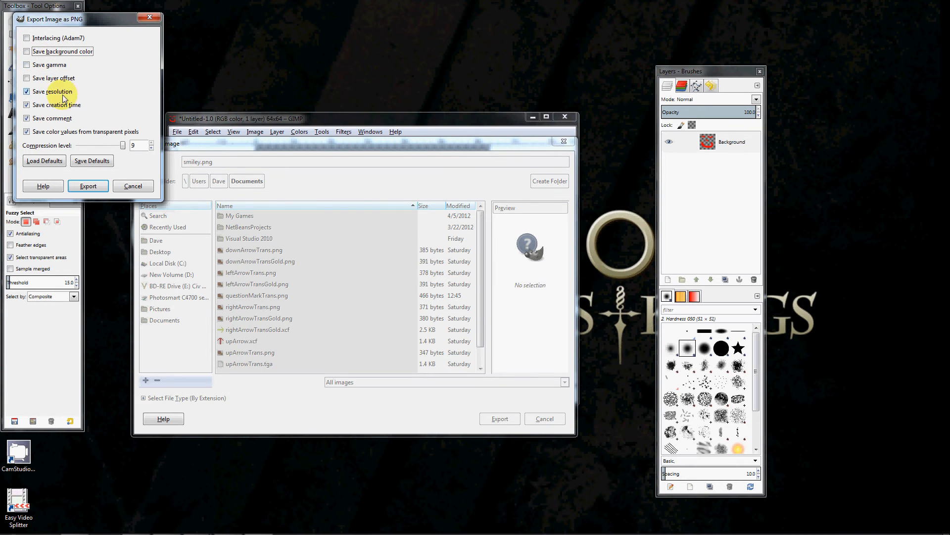
left_click(88, 187)
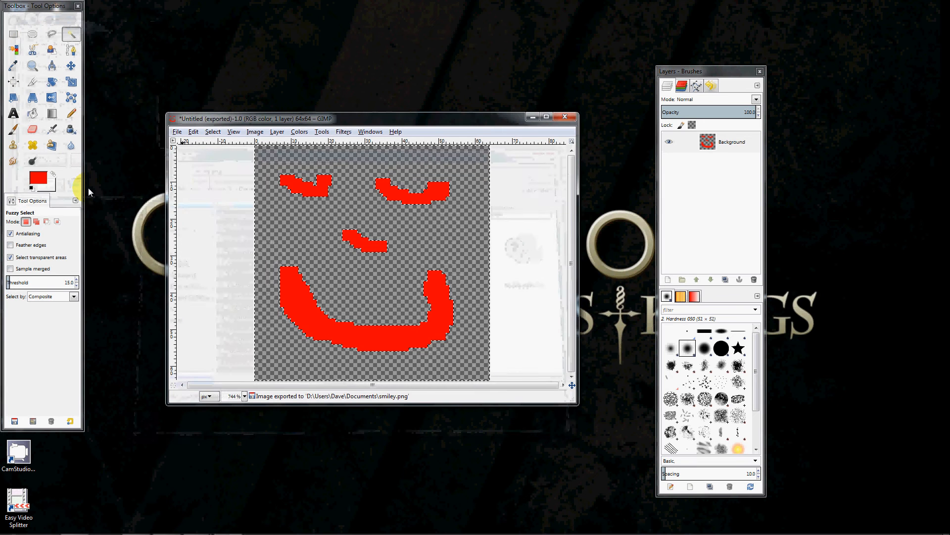
Step: Close the smiley image without saving it and quit GIMP
left_click(554, 118)
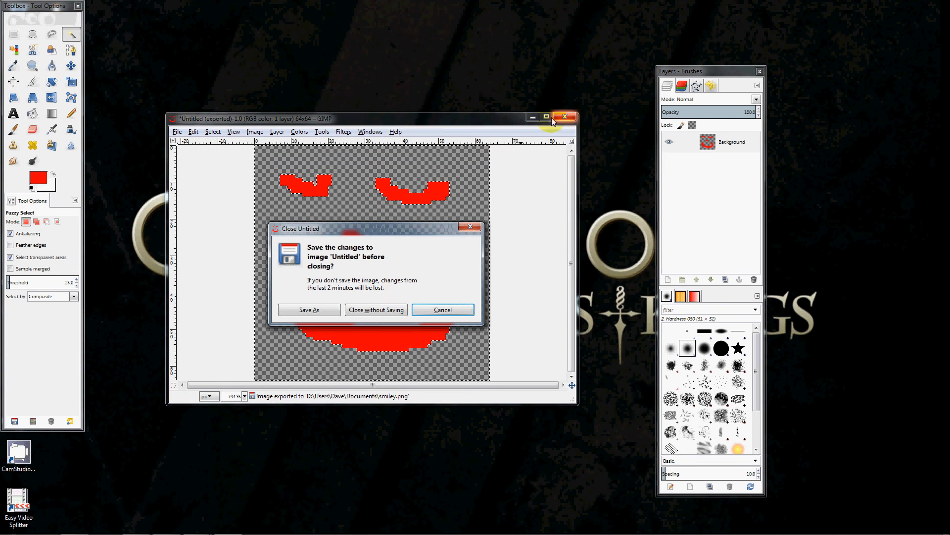
left_click(379, 311)
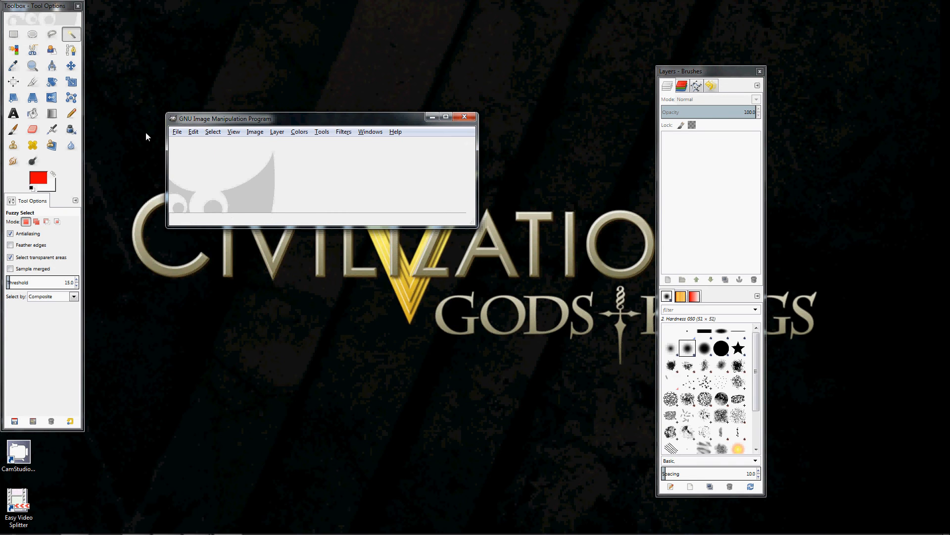
left_click(177, 132)
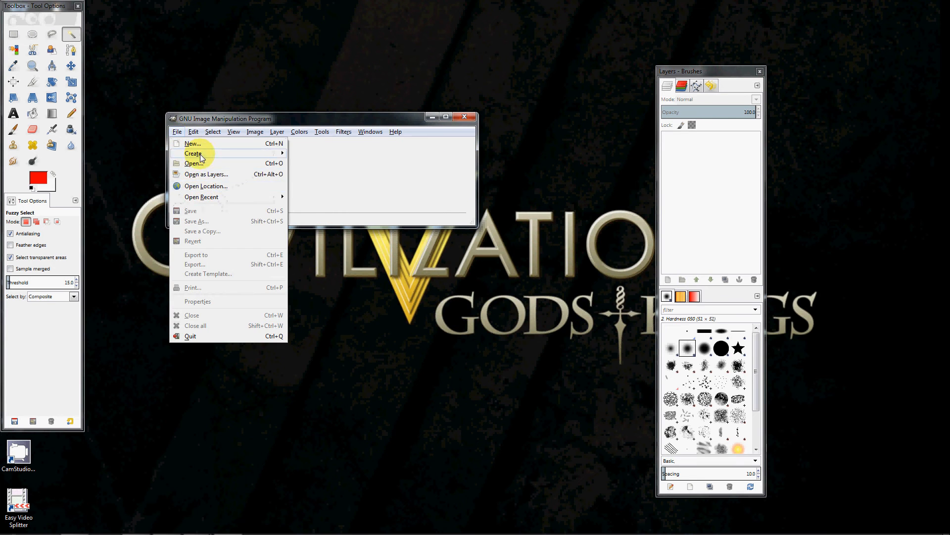
left_click(206, 337)
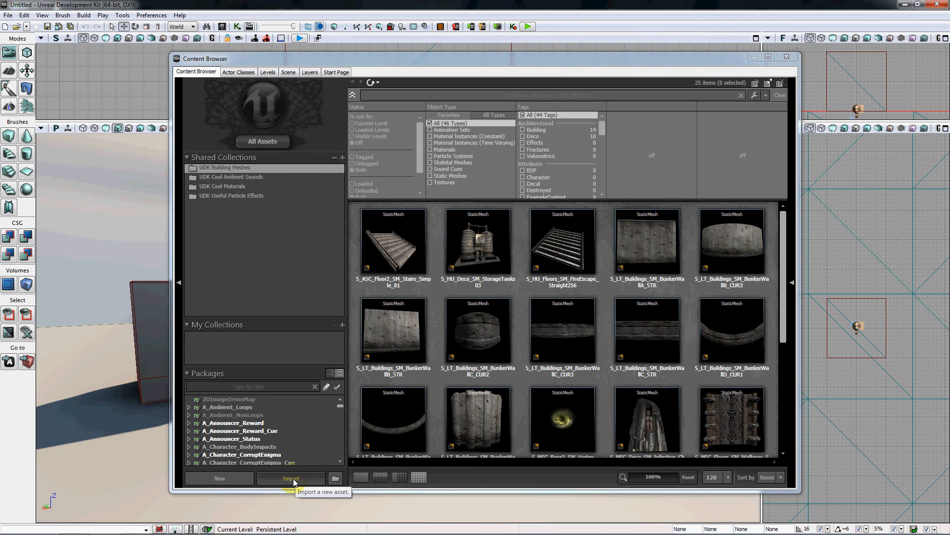
Step: Start importing the smiley PNG image from the Documents library as a new asset
left_click(292, 478)
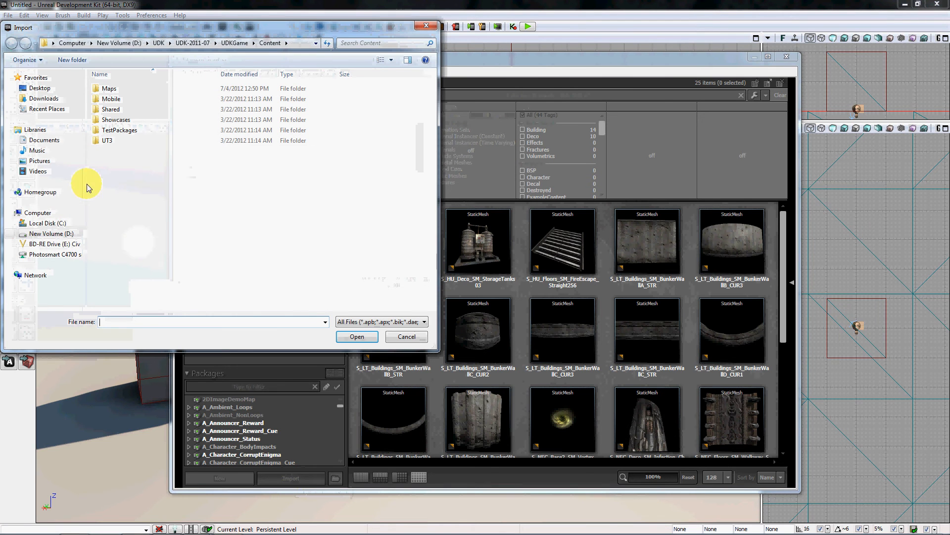
left_click(41, 140)
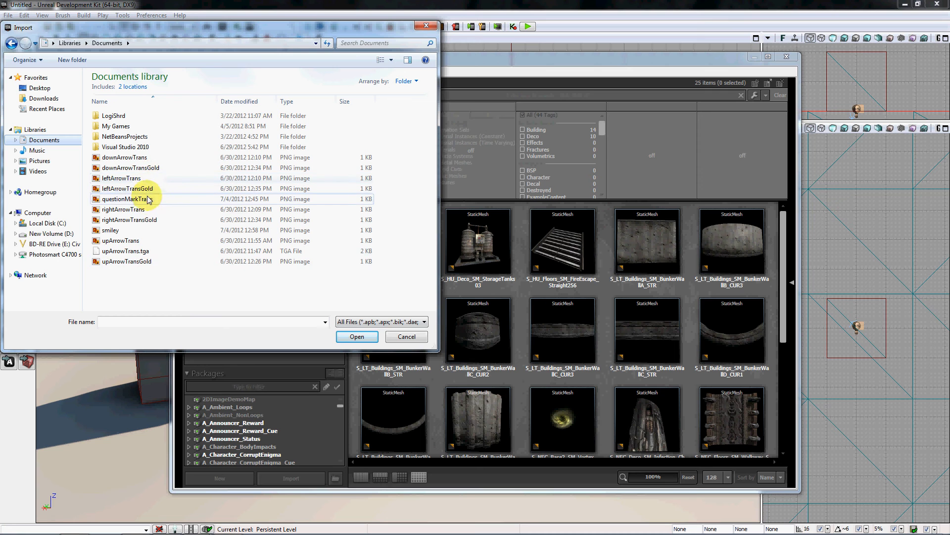
left_click(119, 230)
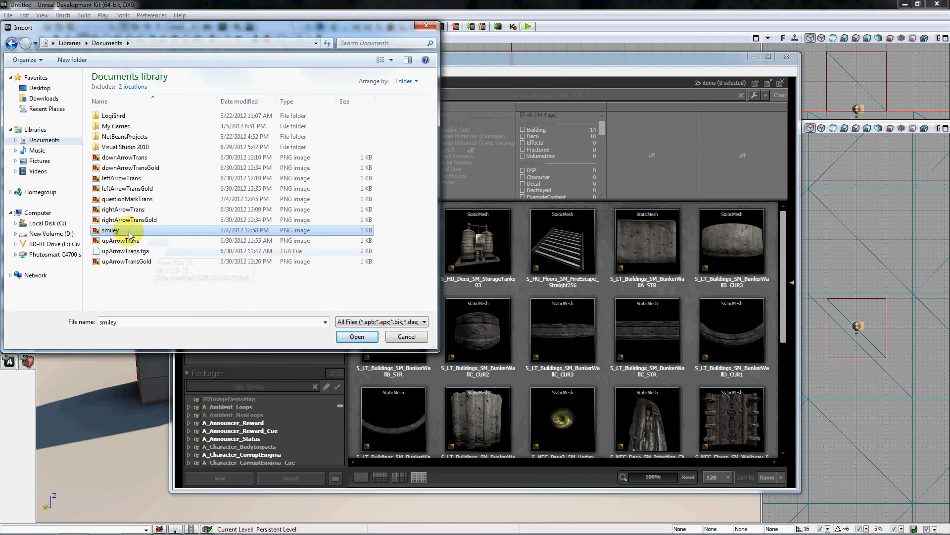
left_click(358, 337)
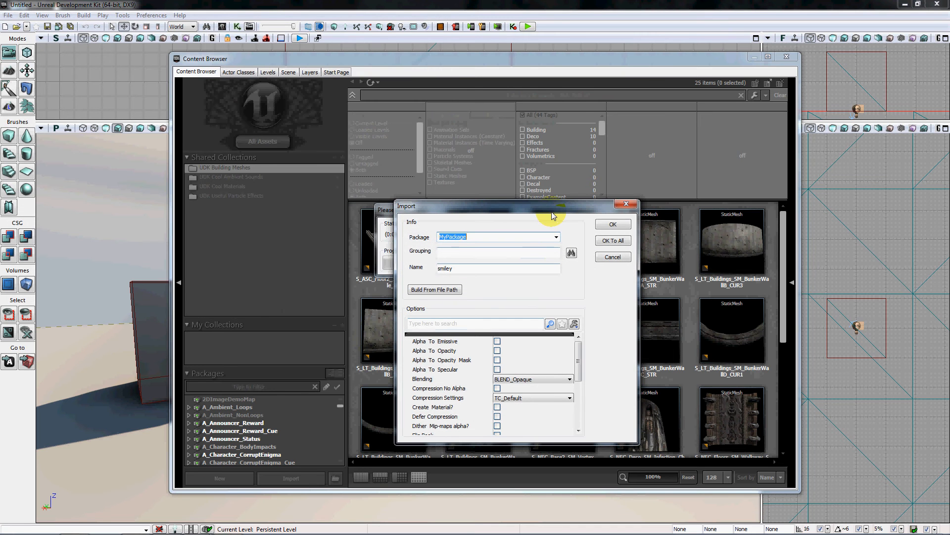
Step: Set the import package to QTEGameAssets, enable Alpha To Opacity and set Blending to BLEND_Translucent for the smiley texture
left_click_drag(552, 208, 399, 114)
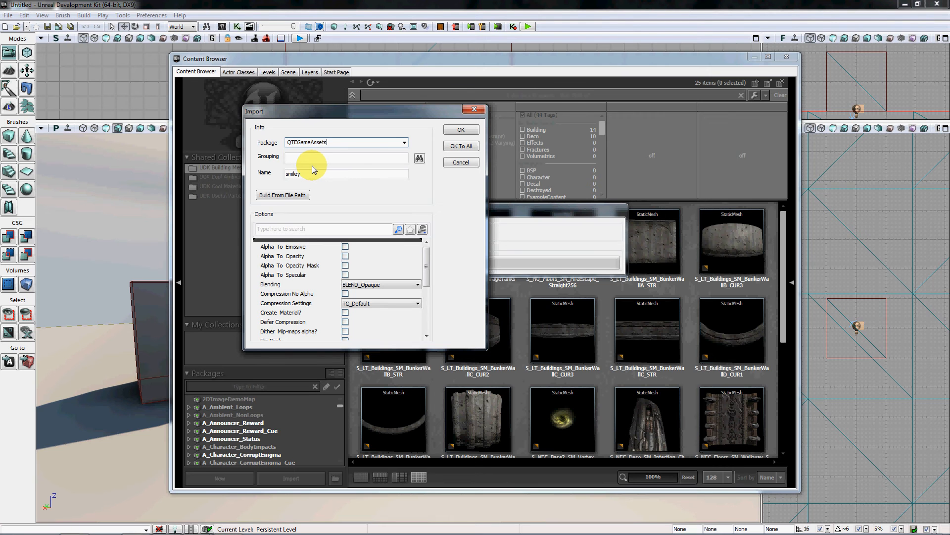
left_click(315, 177)
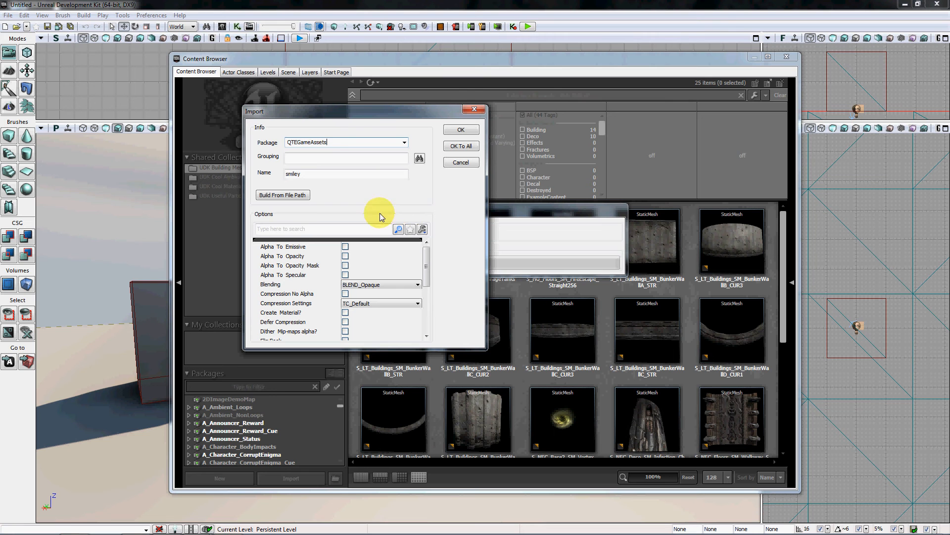
left_click(346, 256)
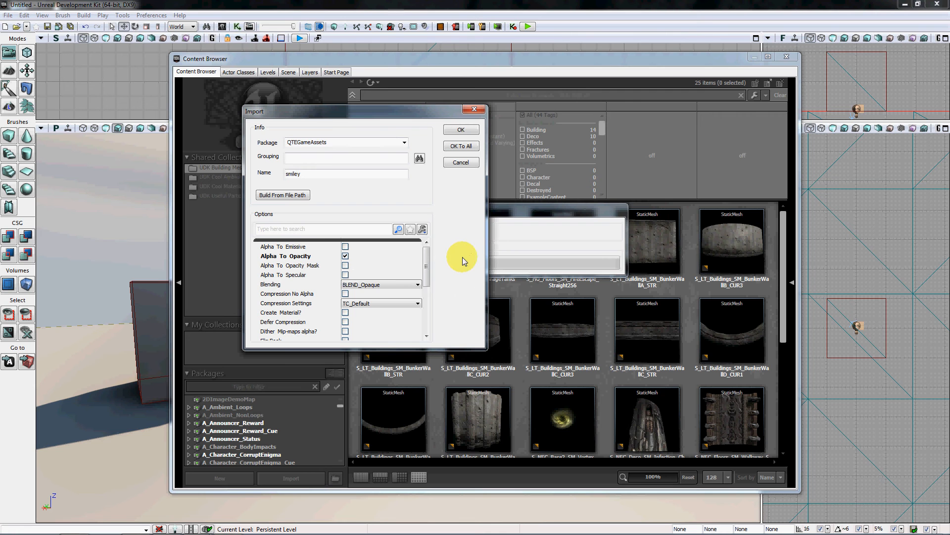
left_click(374, 287)
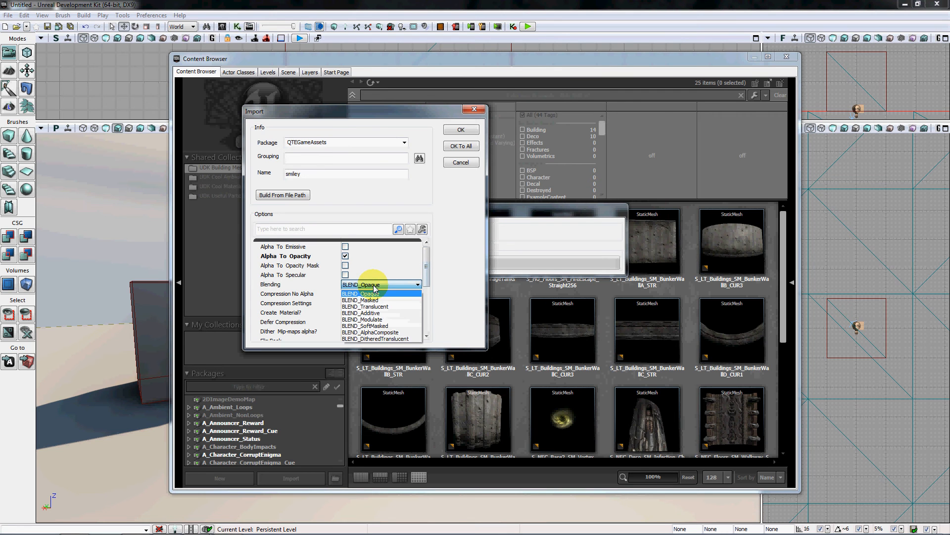
left_click(383, 305)
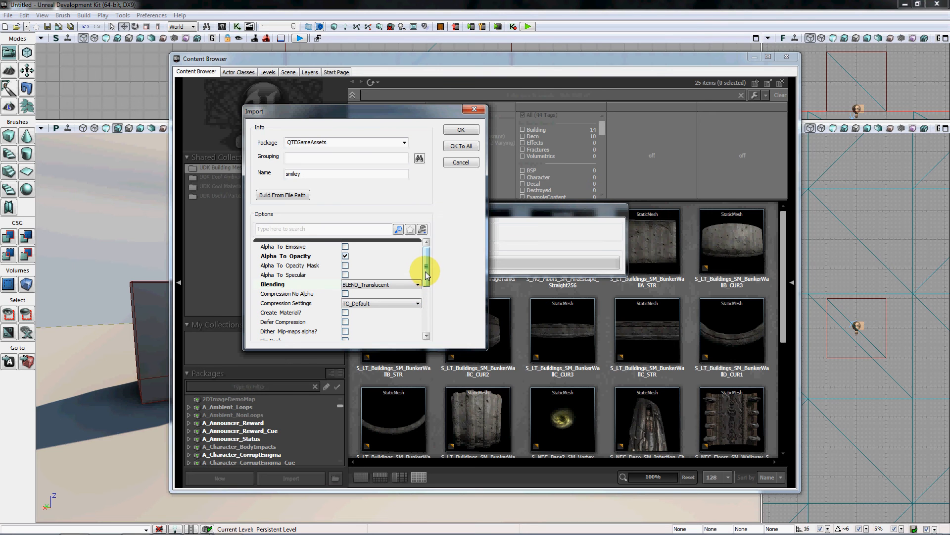
Step: Enable Create Material? and RGB To Emissive in the smiley import options
scroll(427, 275, "down", 3)
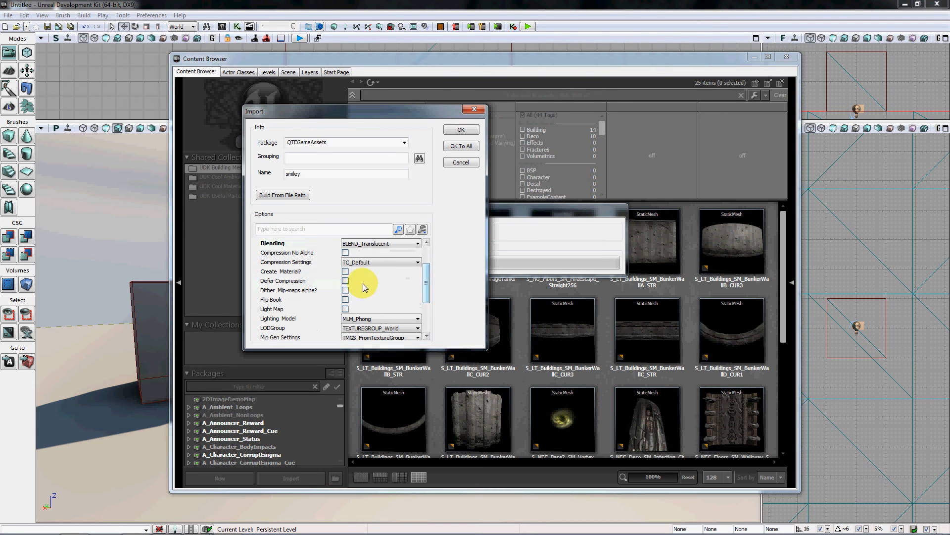
left_click(346, 272)
left_click_drag(425, 290, 428, 274)
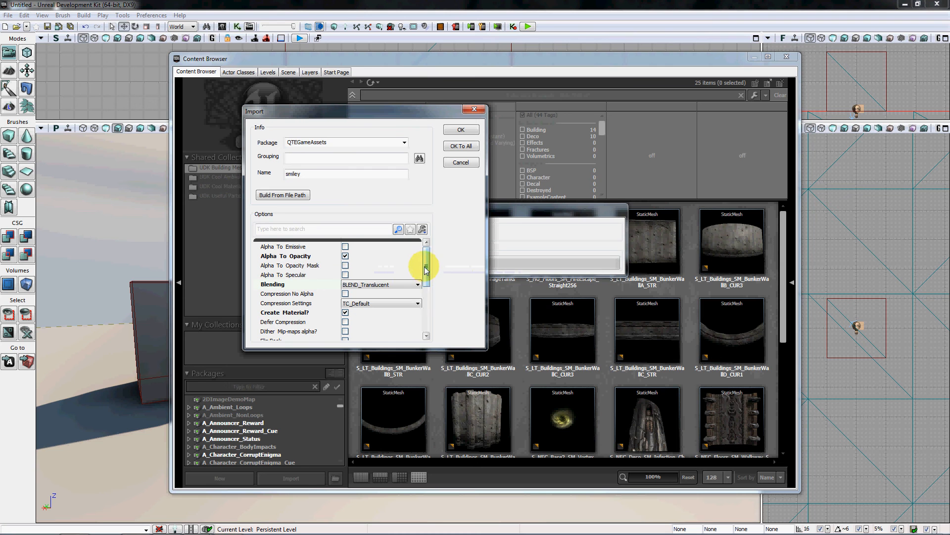
left_click_drag(426, 266, 429, 314)
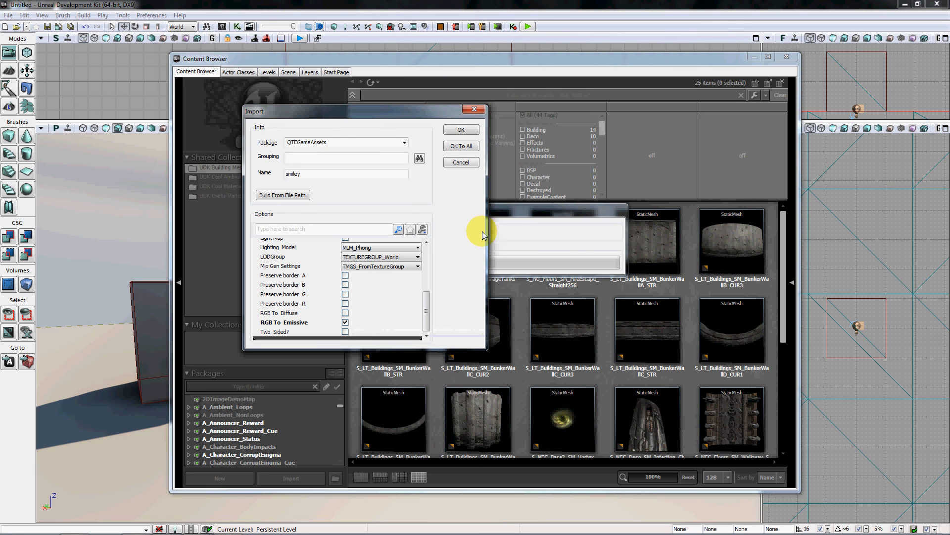
Step: Review the import options and import the smiley texture, fully loading the QTEGameAssets package
left_click_drag(425, 312, 427, 267)
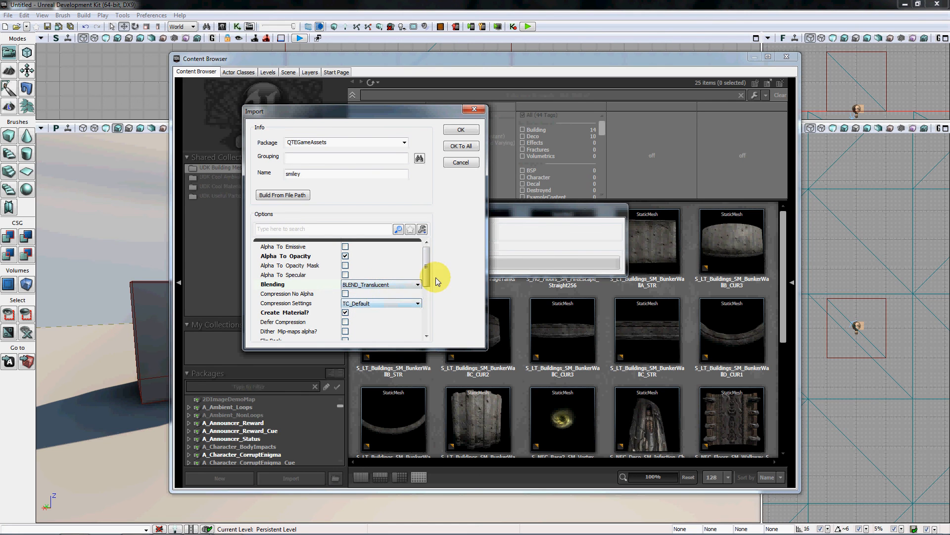
left_click_drag(427, 272, 425, 311)
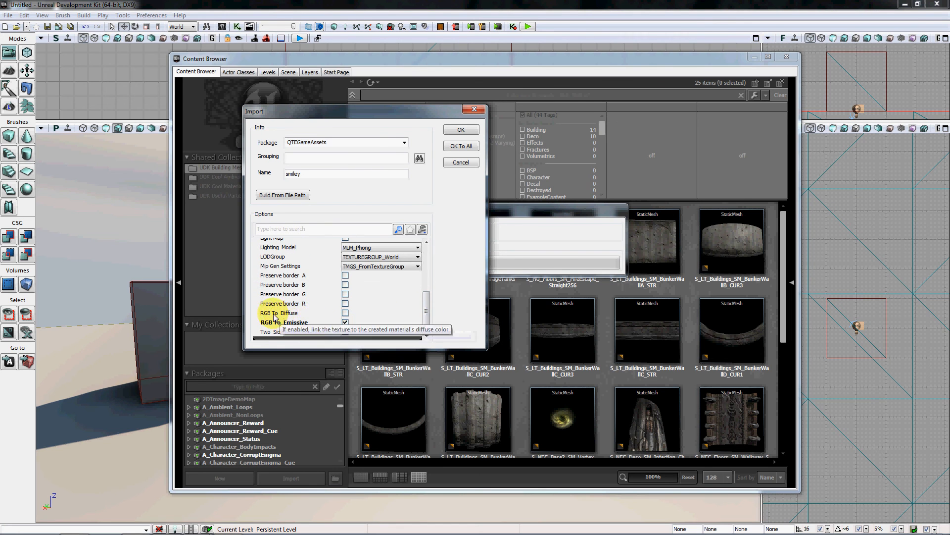
left_click(461, 130)
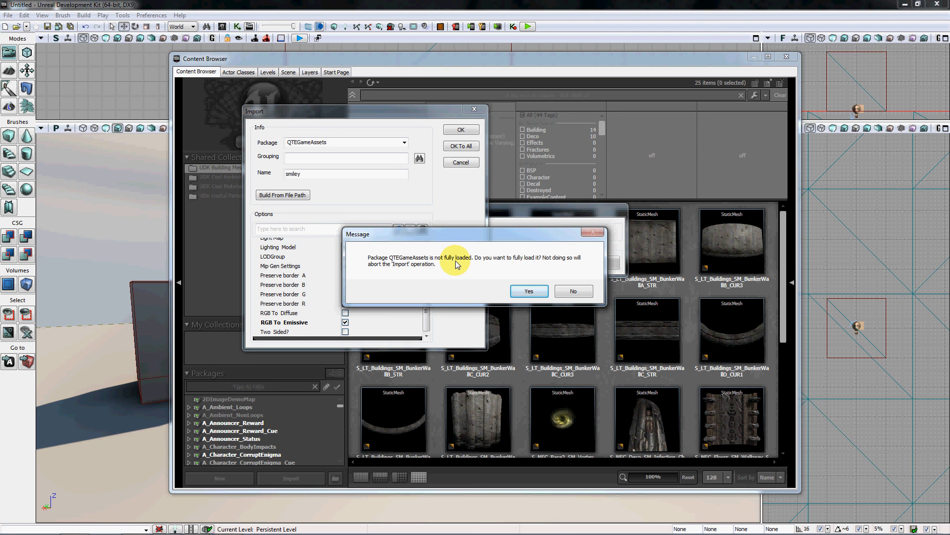
left_click(528, 292)
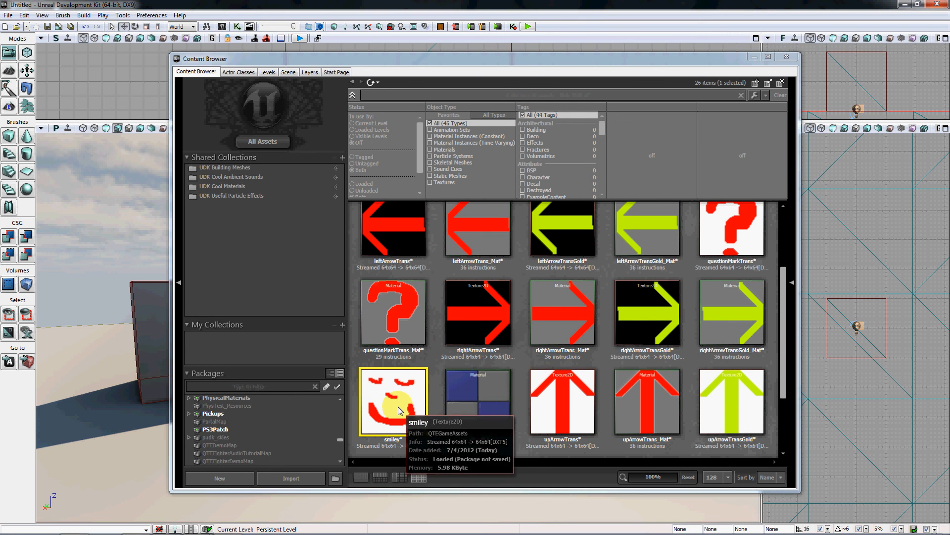
Step: Open smiley_Mat in the material editor, move its Texture Sample node clear to examine the connections, and close the editor
double_click(481, 413)
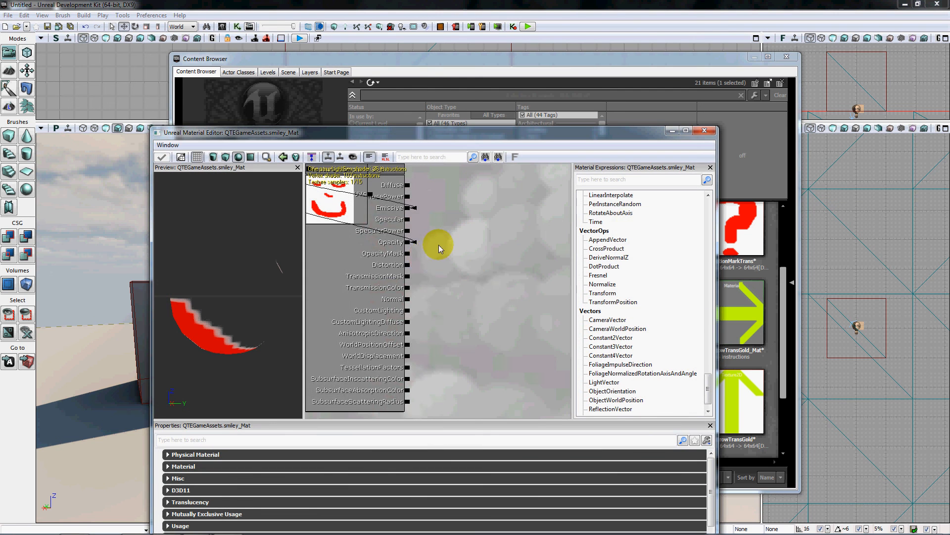
left_click_drag(439, 246, 495, 289)
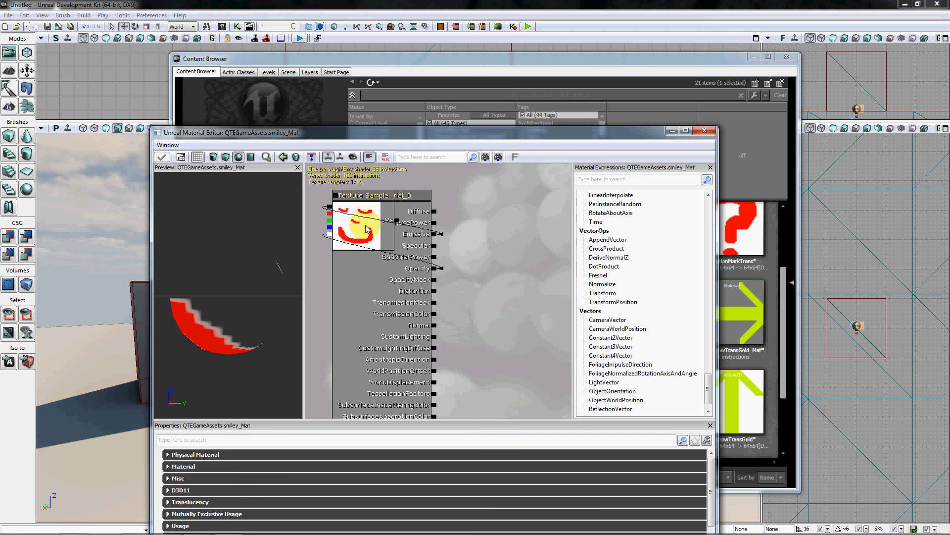
left_click_drag(358, 224, 528, 255)
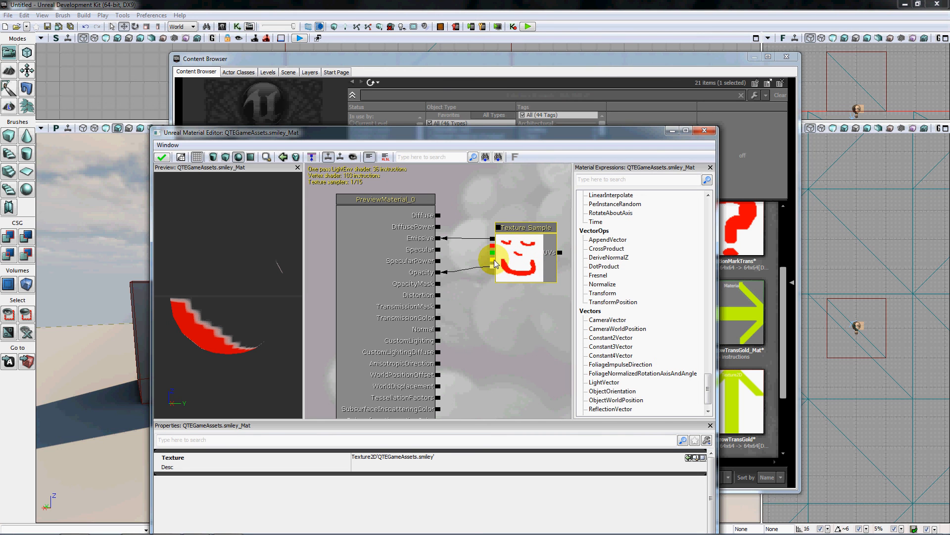
left_click(704, 130)
left_click(464, 291)
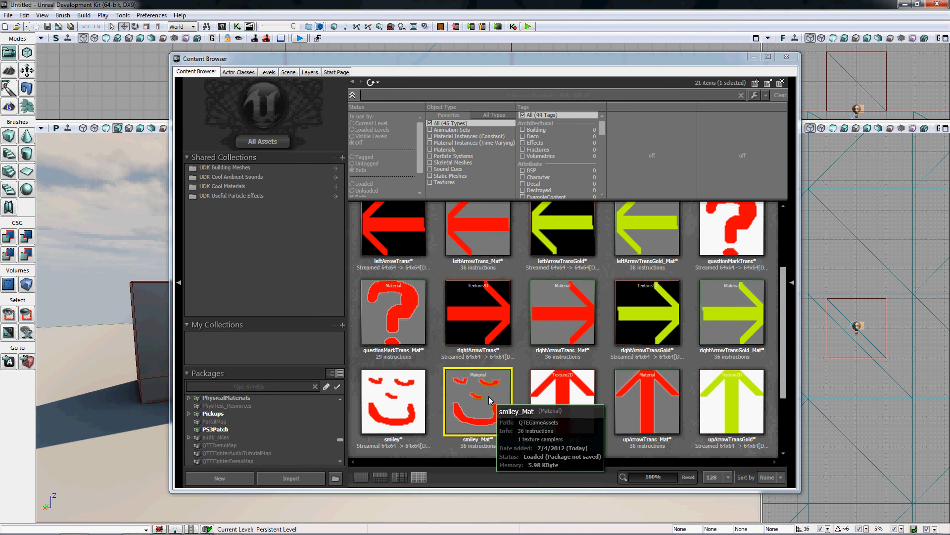
Step: Apply the smiley_Mat material to the box in the perspective view, keeping the Content Browser clear of it
left_click_drag(494, 57, 658, 65)
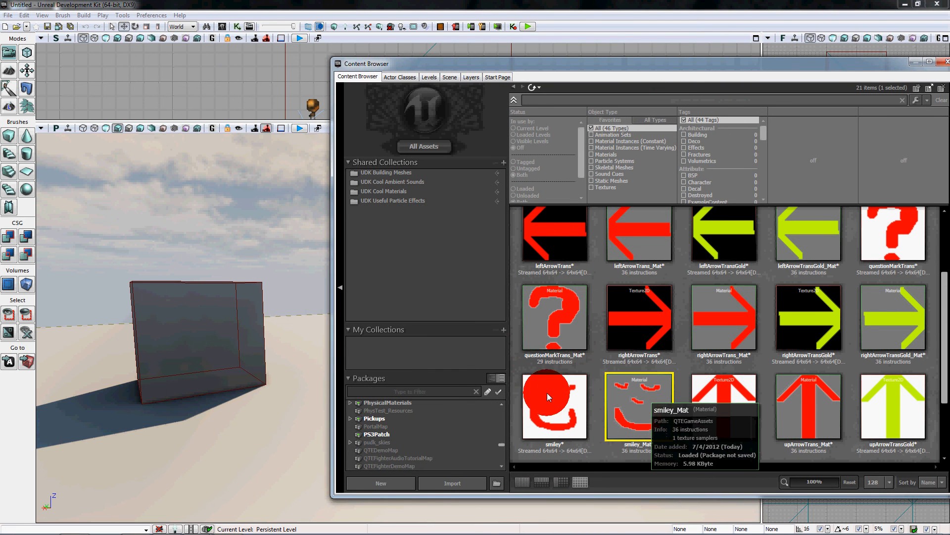
left_click_drag(548, 393, 244, 374)
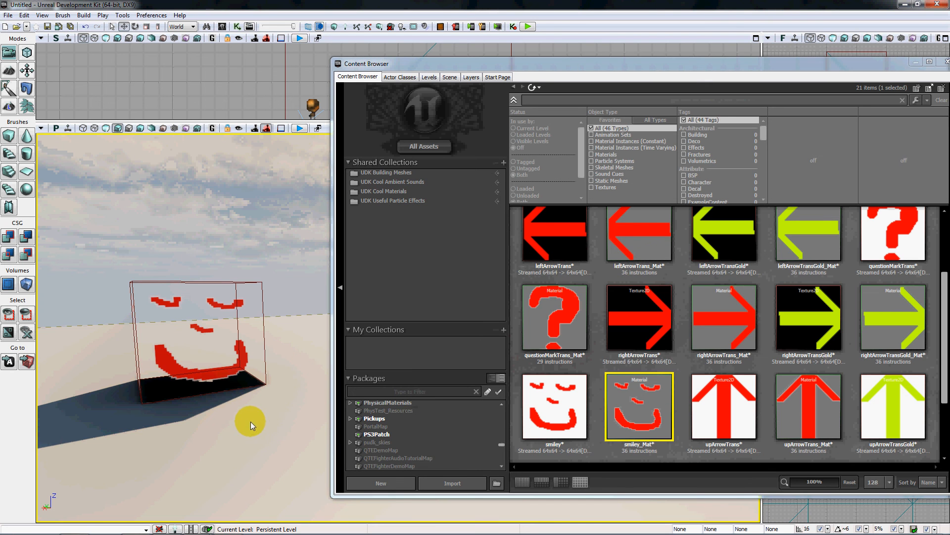
left_click_drag(288, 418, 221, 418)
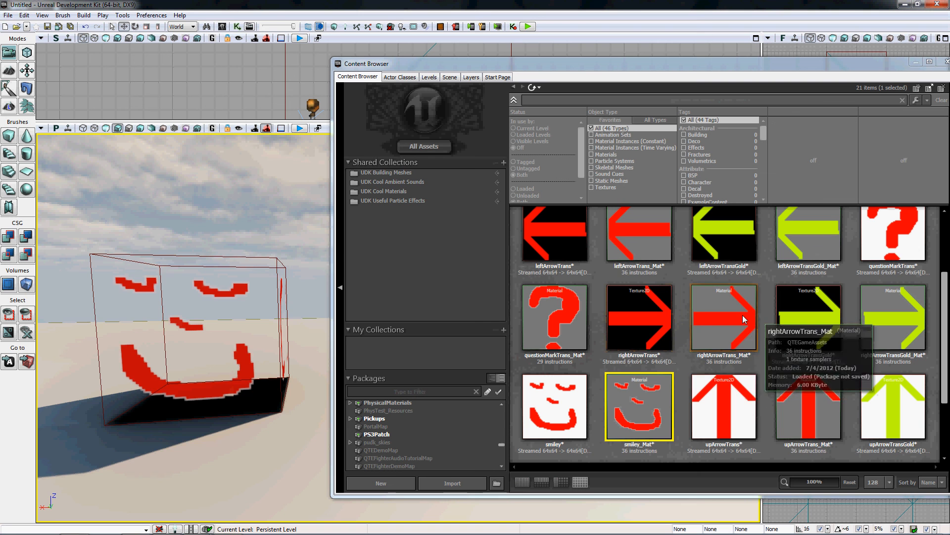
Step: Examine the smiley material on the box's other faces and the remaining QTEGameAssets materials
scroll(732, 365, "up", 2)
scroll(731, 362, "down", 2)
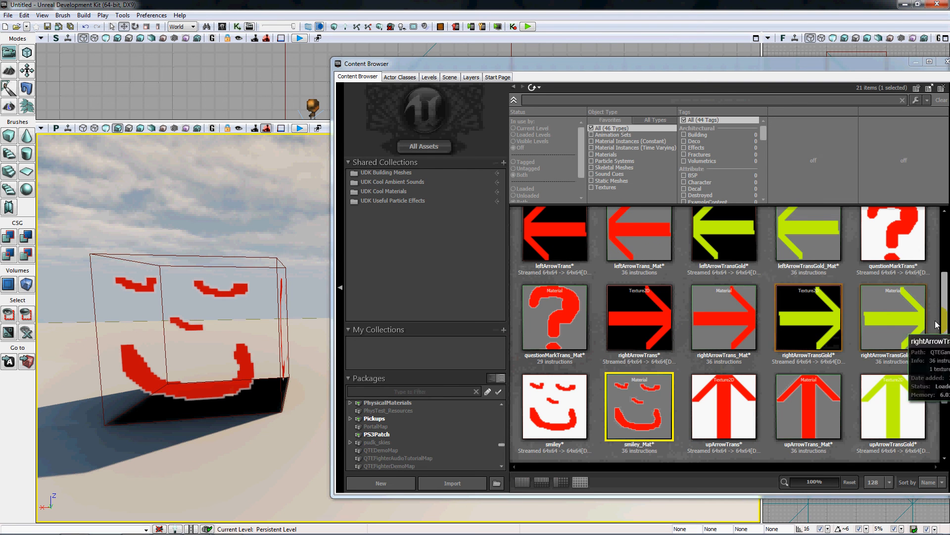
mouse_move(946, 327)
left_mouse_down()
mouse_move(941, 283)
mouse_move(943, 341)
mouse_move(940, 309)
left_mouse_up()
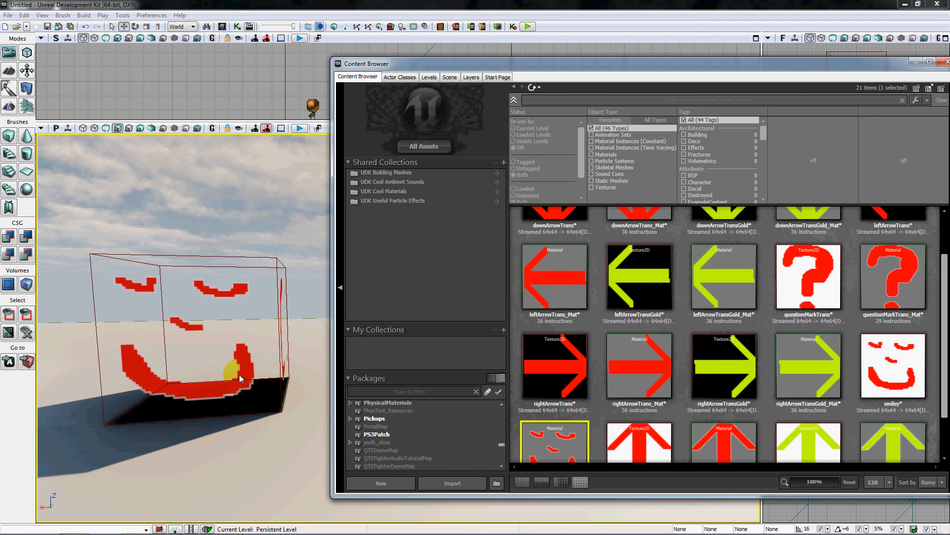
mouse_move(258, 352)
left_mouse_down()
mouse_move(339, 405)
mouse_move(411, 381)
mouse_move(459, 428)
mouse_move(402, 448)
mouse_move(37, 398)
left_mouse_up()
mouse_move(651, 364)
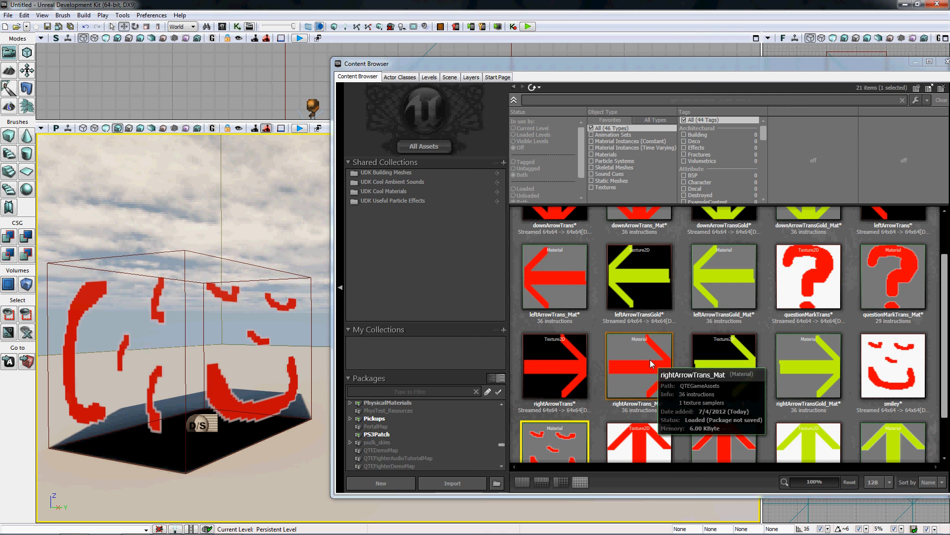